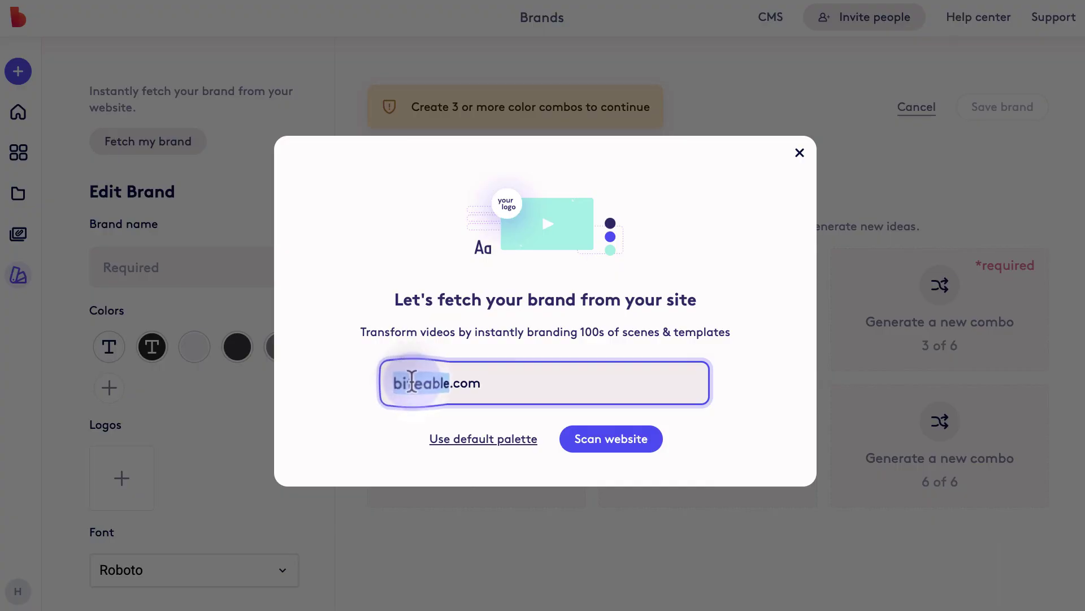
type("starbucks")
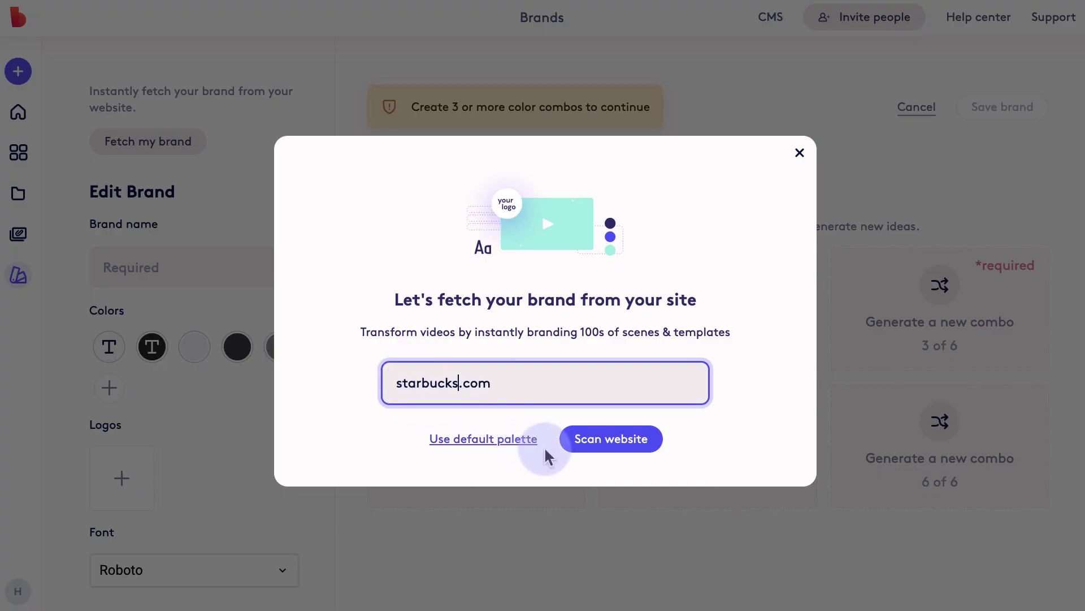
Fetch the Starbucks brand from starbucks.com, save it, and make it the default brand.
left_click(584, 438)
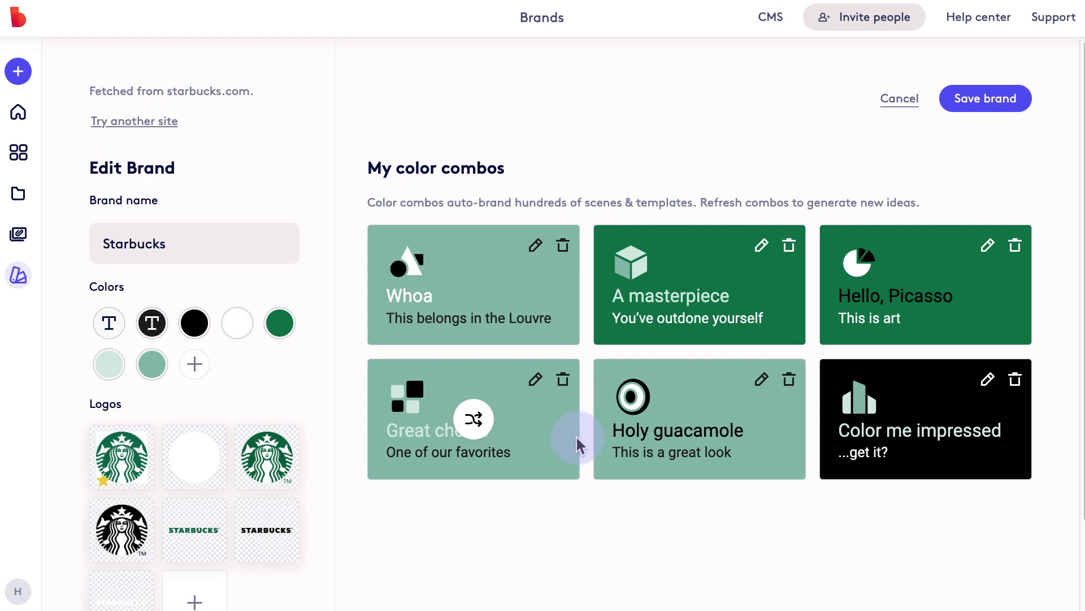
left_click(989, 98)
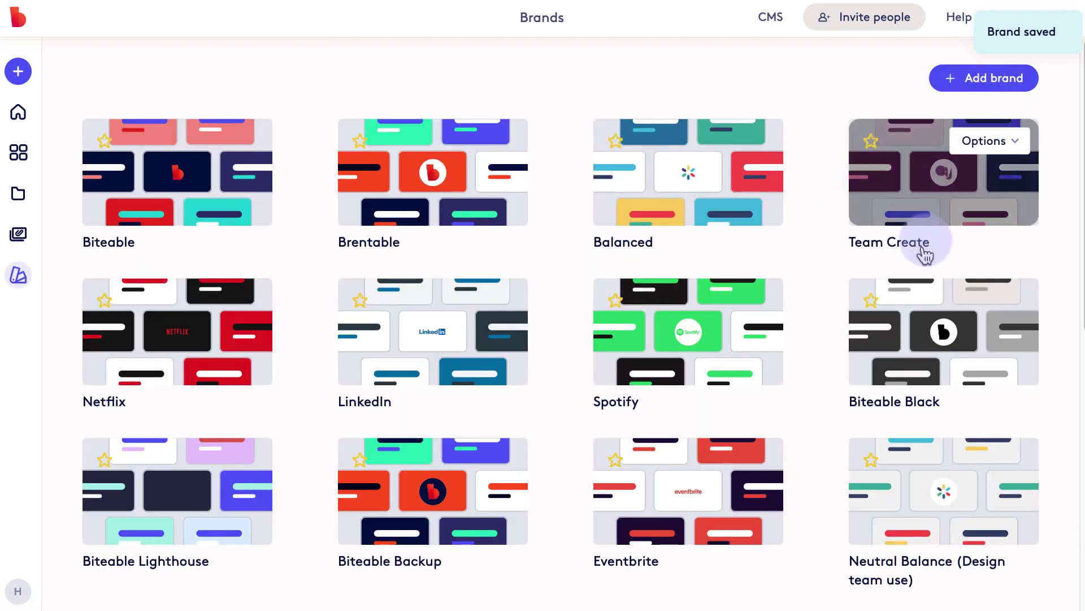
scroll(824, 366, "down", 5)
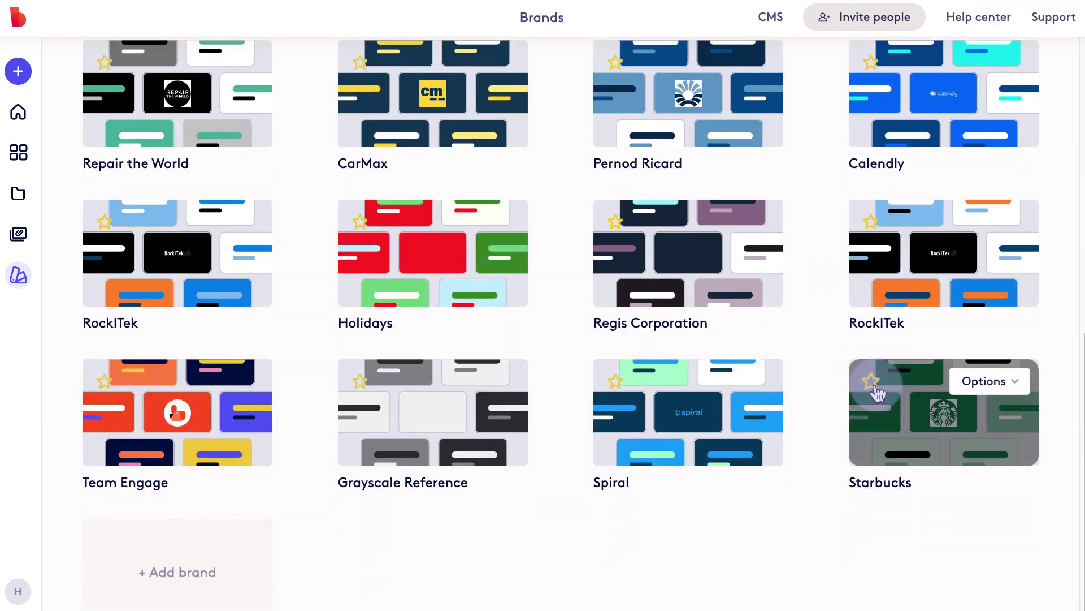
left_click(870, 382)
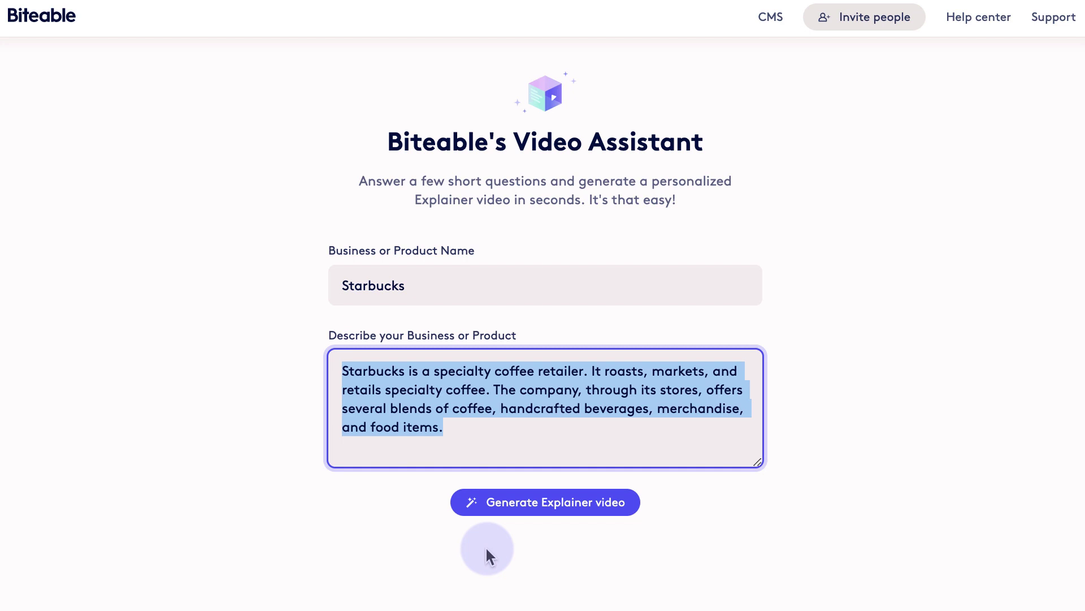
Generate the Starbucks explainer video from the Video Assistant answers.
left_click(497, 505)
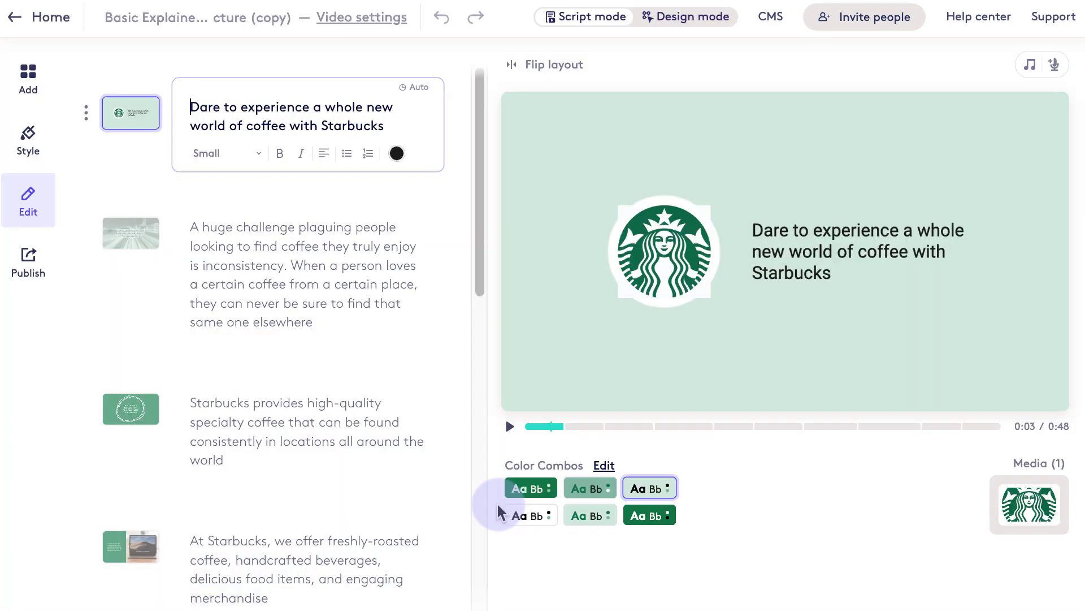
mouse_move(281, 274)
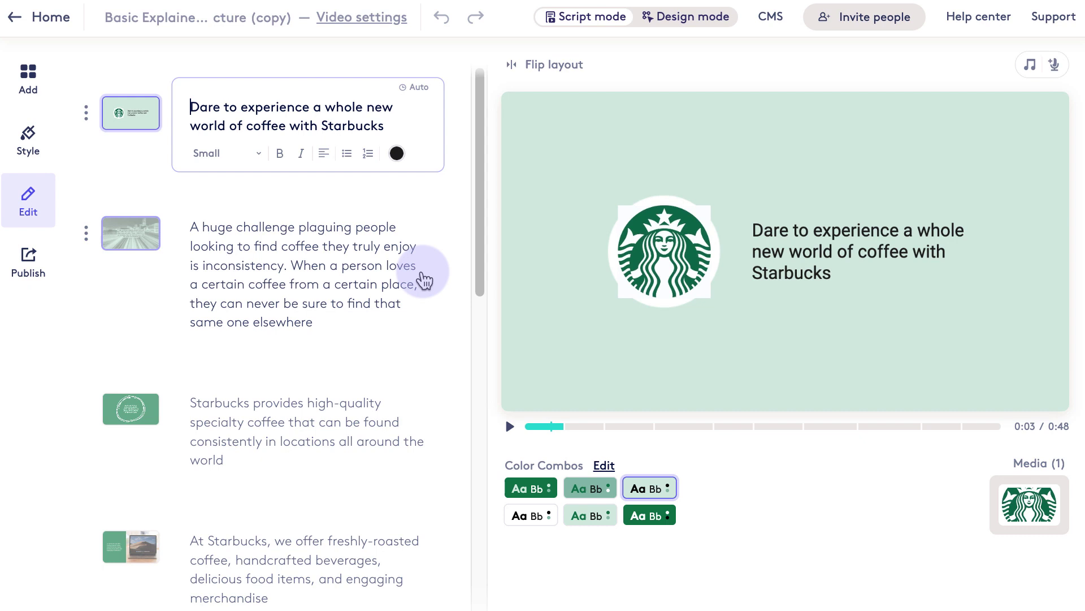
scroll(424, 280, "down", 2)
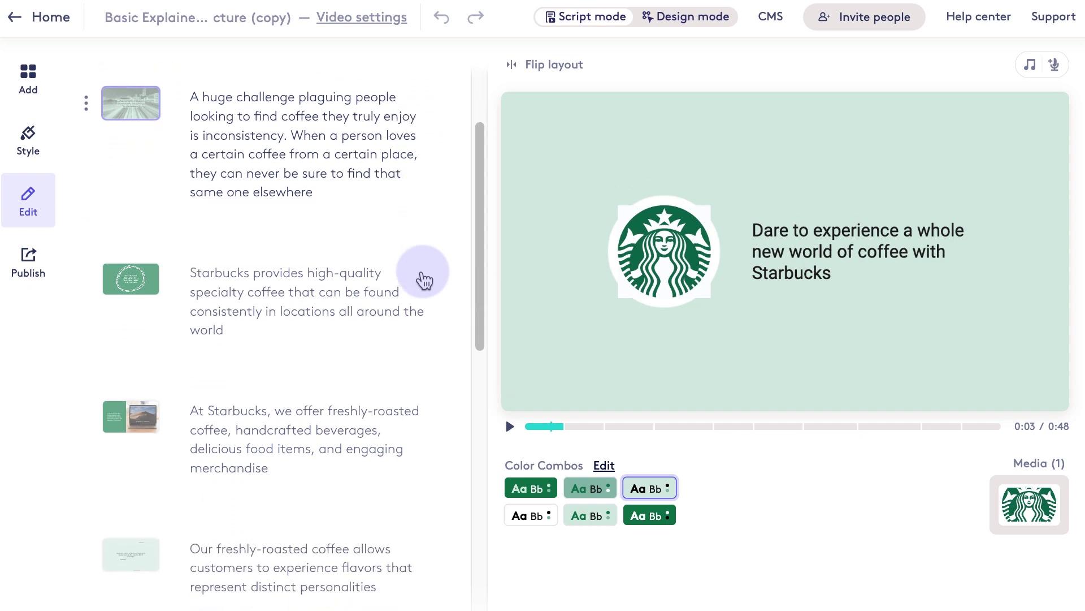
scroll(424, 280, "down", 2)
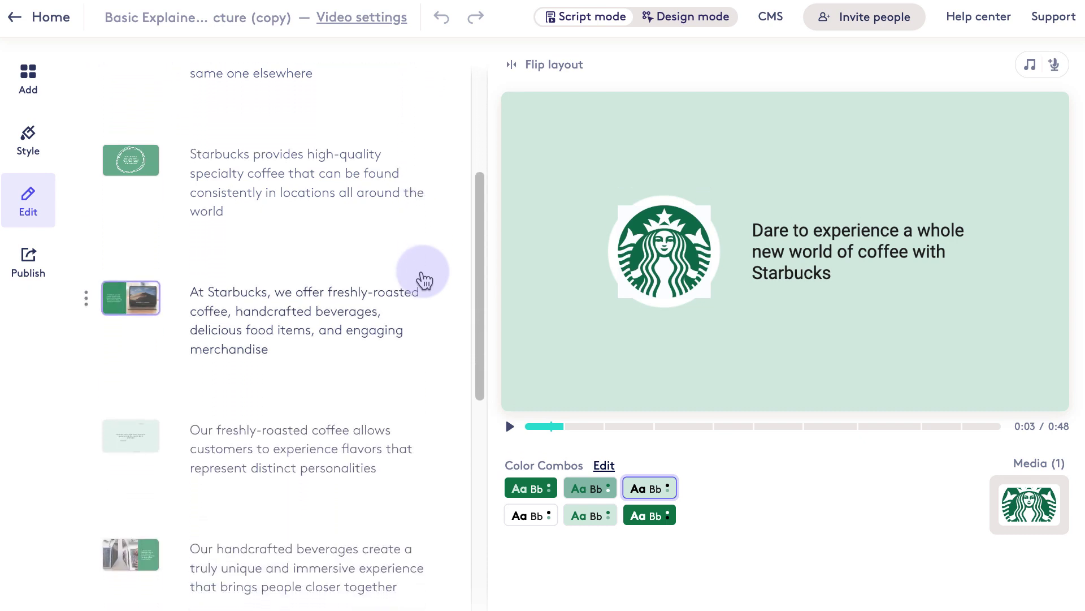
scroll(425, 281, "down", 2)
scroll(425, 280, "down", 1)
scroll(424, 280, "down", 1)
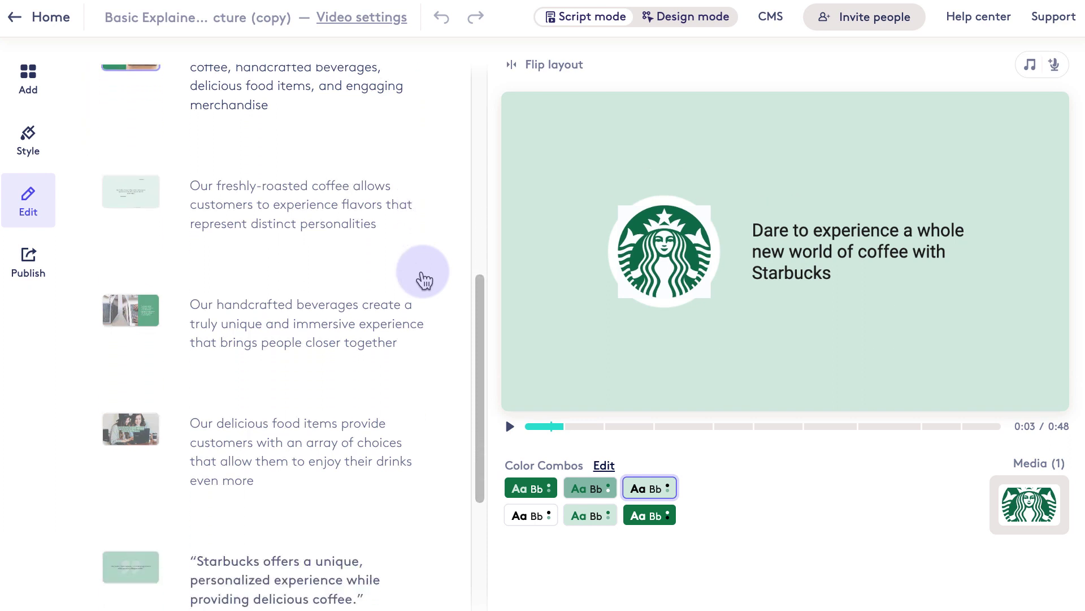
scroll(424, 280, "down", 1)
scroll(425, 280, "down", 2)
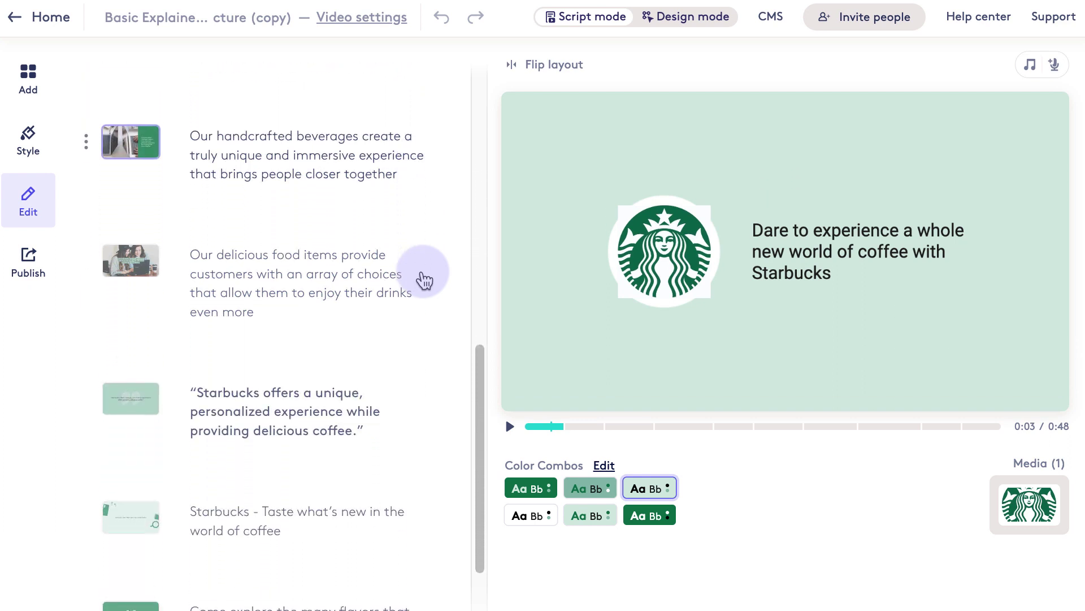
scroll(424, 280, "down", 1)
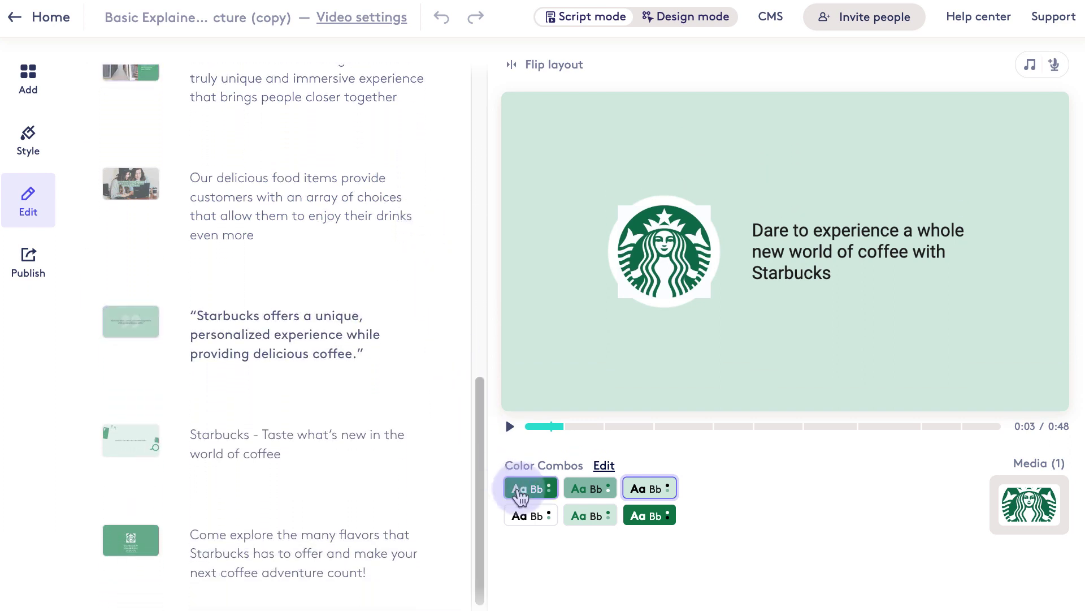
Try the dark green, then the light green colour combo, and select the quote scene's text.
left_click(520, 493)
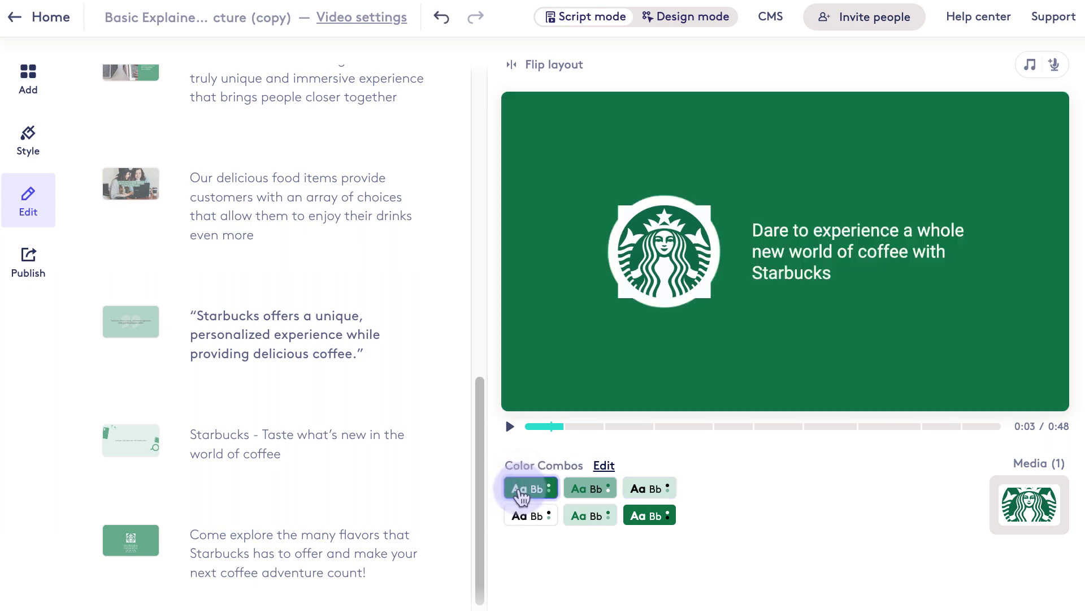
left_click(582, 487)
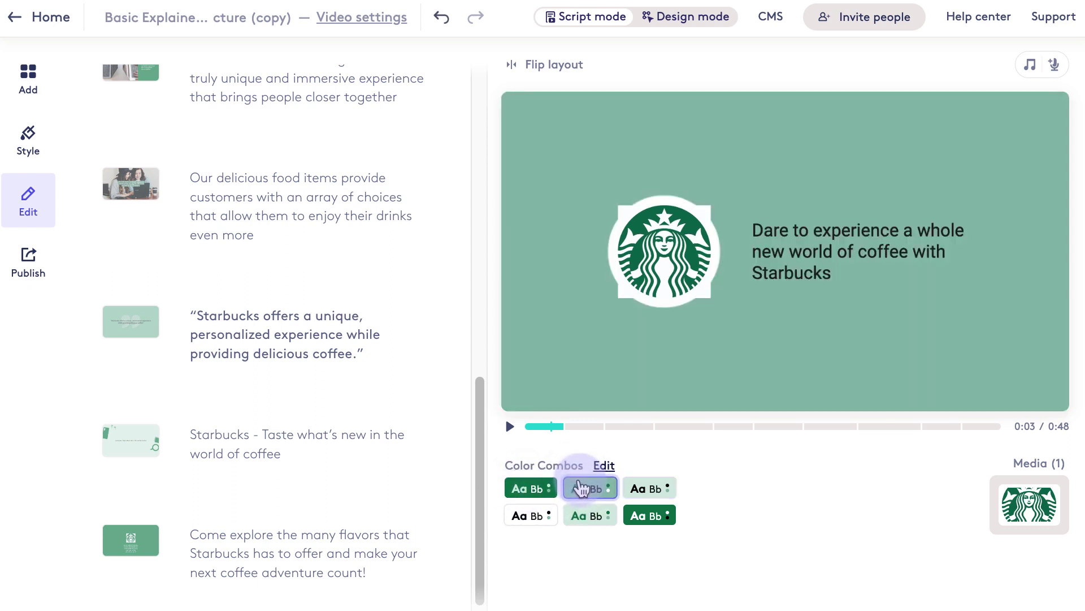
triple_click(339, 347)
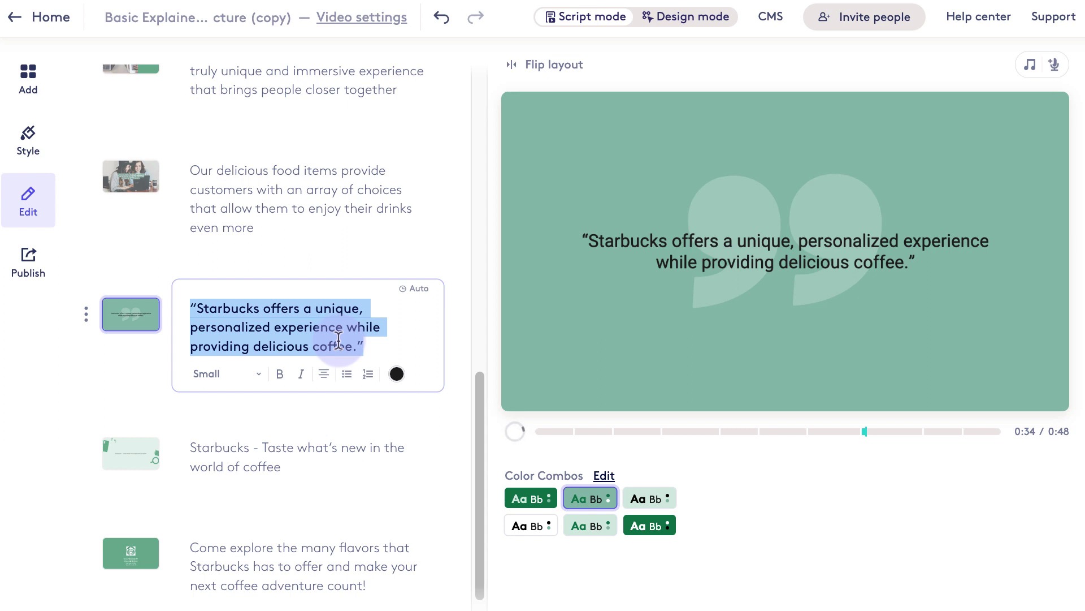
Check the quote scene's options, view the 'Taste what's new' scene, then open the closing flavors scene.
left_click(86, 315)
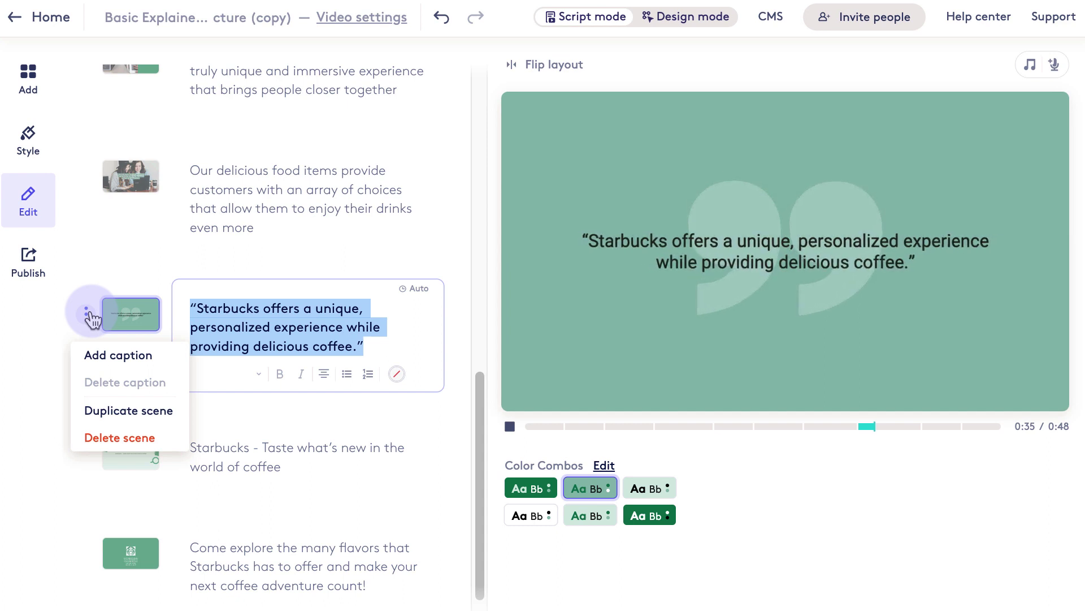
left_click(89, 318)
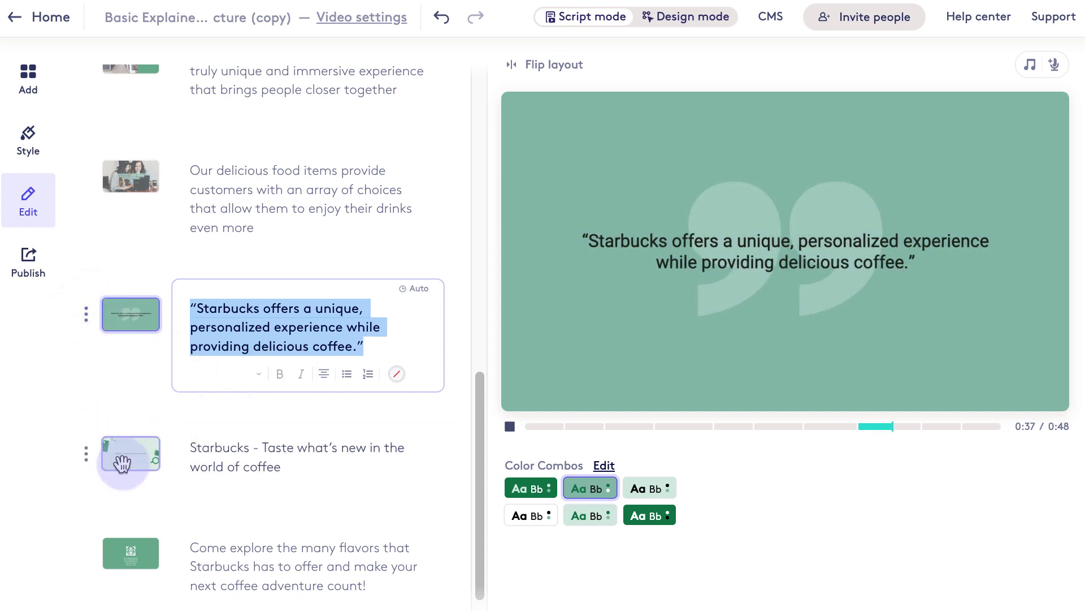
left_click(123, 462)
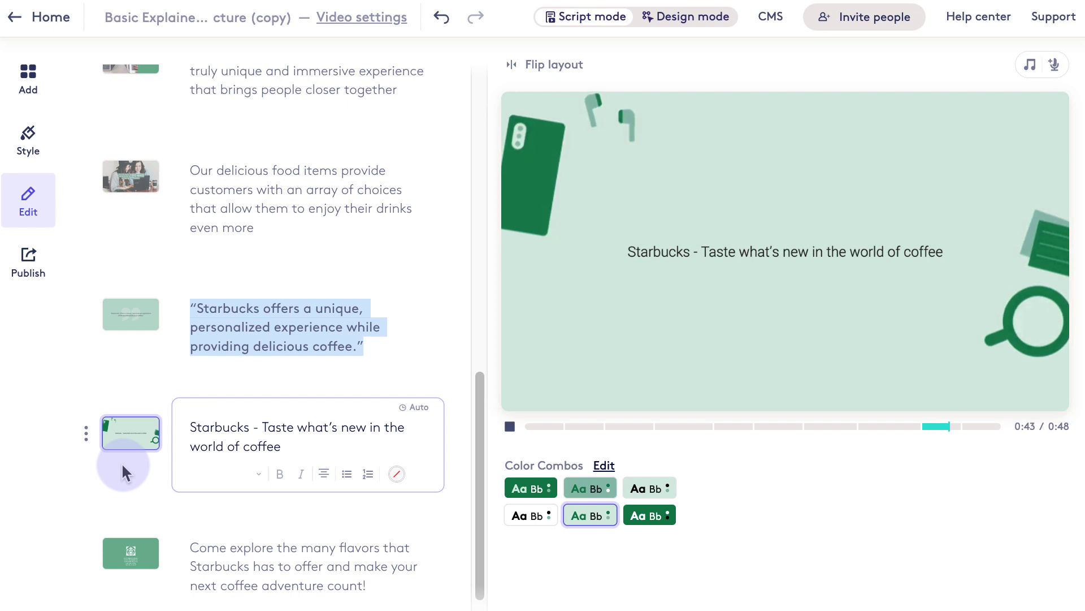
left_click(127, 566)
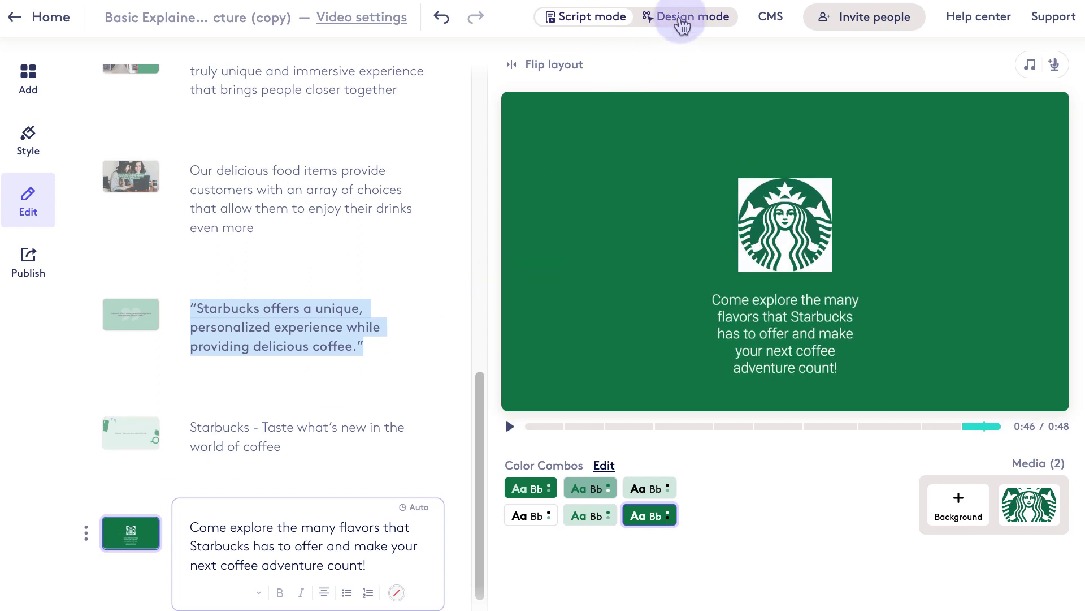
Widen the closing text onto three lines, then start replacing the handcrafted-beverages scene's laptop background.
left_click(683, 26)
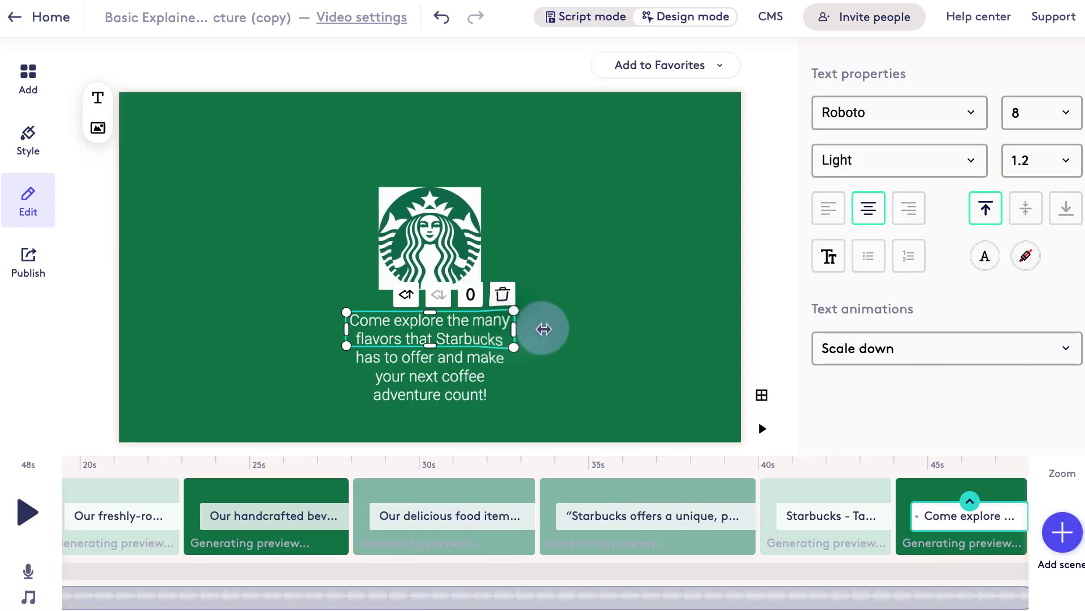
mouse_move(544, 330)
left_mouse_down()
mouse_move(640, 330)
mouse_move(531, 335)
left_mouse_up()
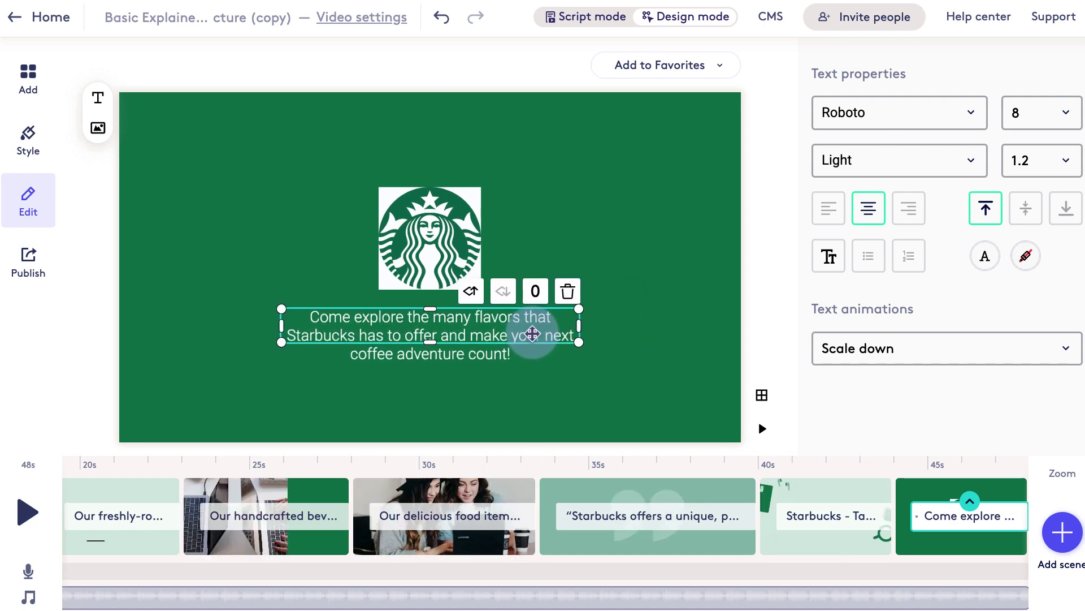
left_click(333, 543)
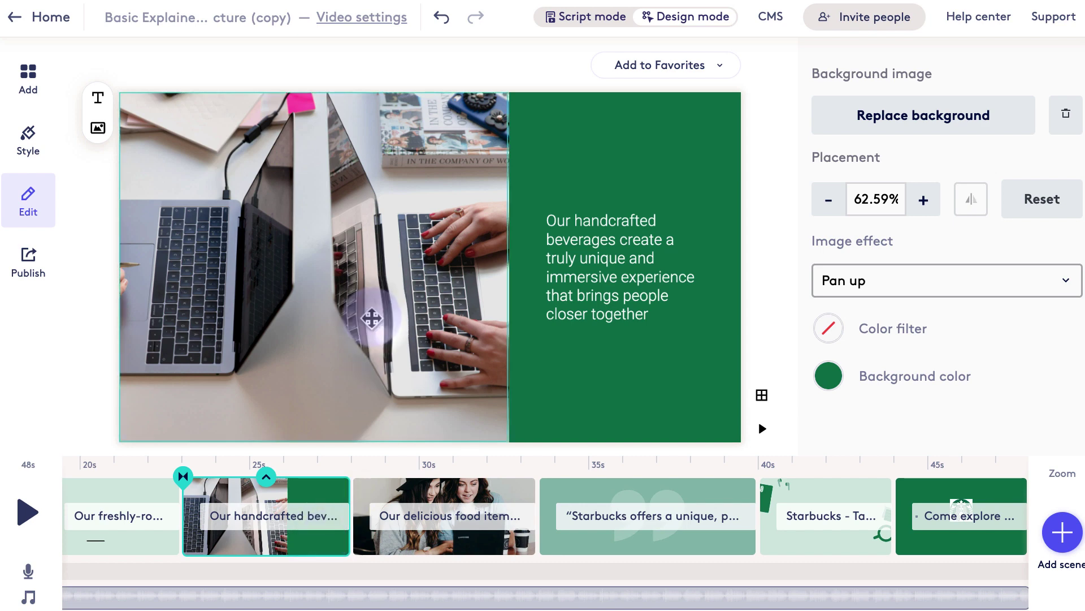
left_click(370, 315)
left_click(864, 132)
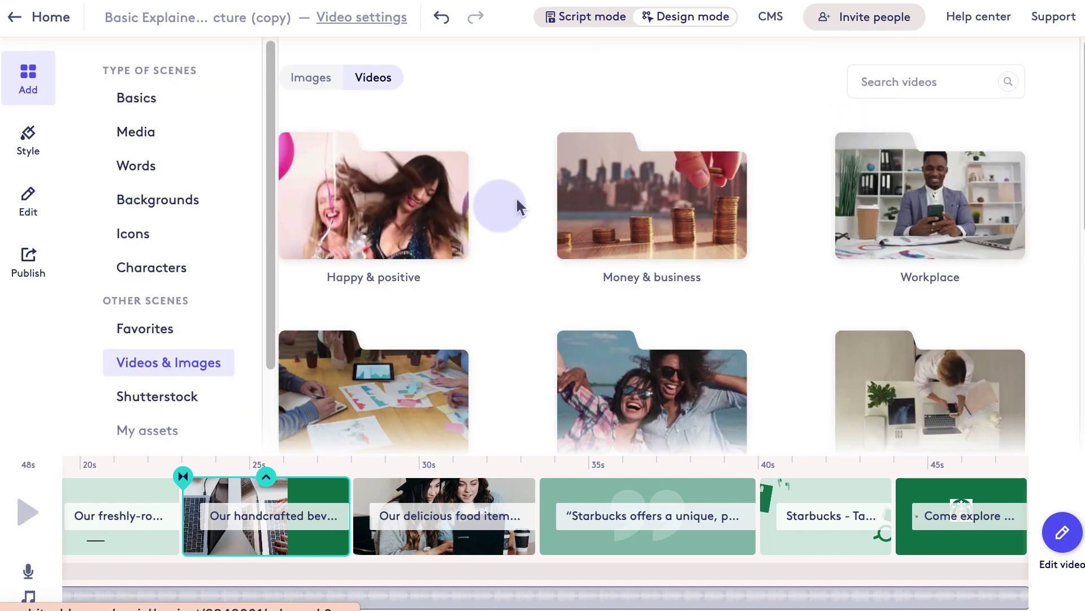
Add coffee stock clips, including a coffee beans clip, as backgrounds for two scenes.
left_click(920, 83)
type("coffee")
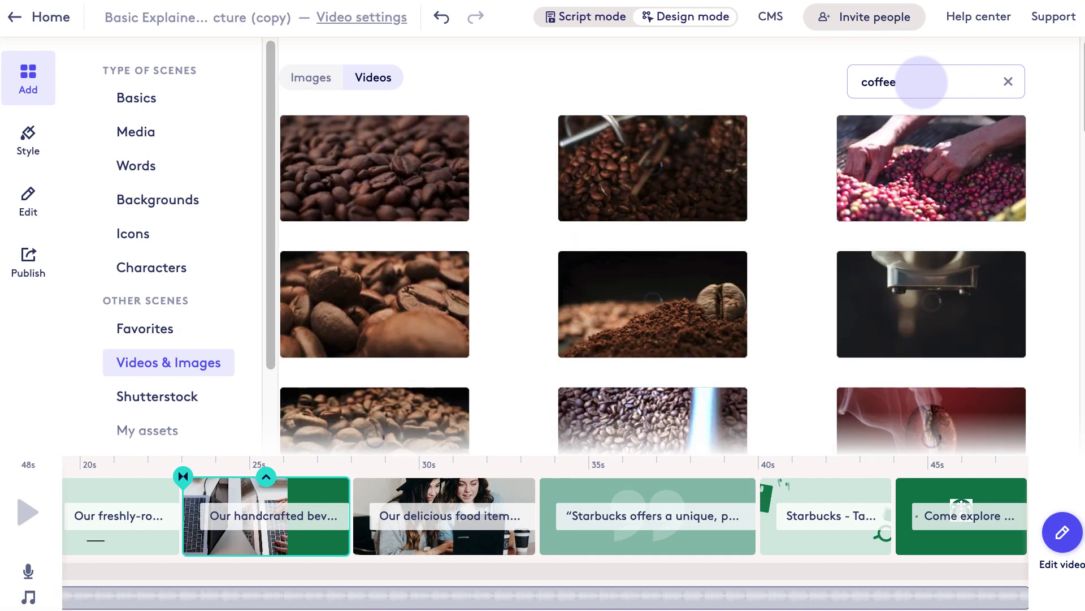
left_click(417, 172)
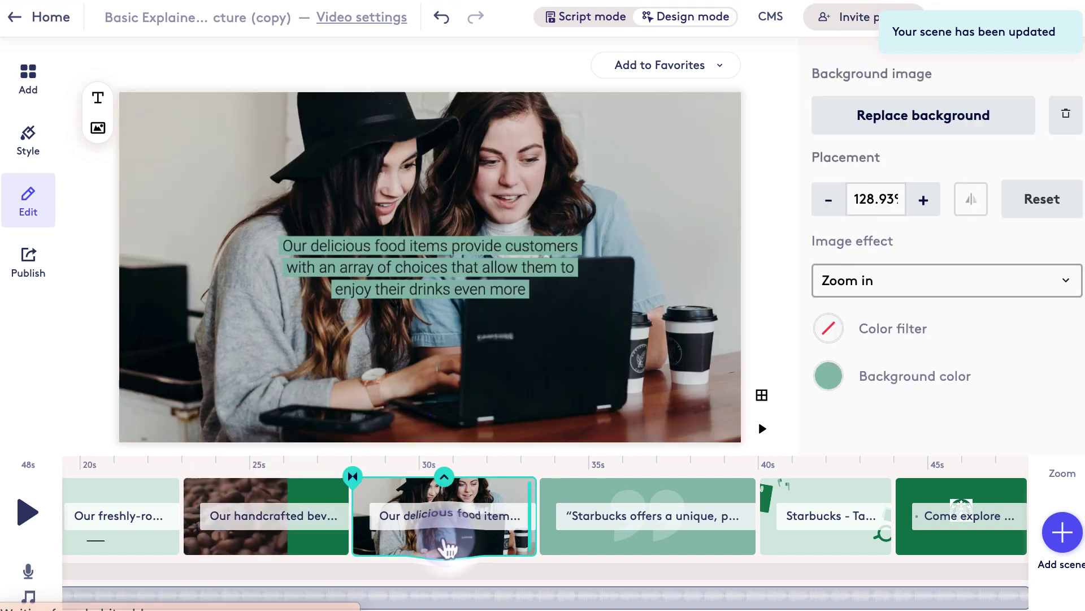
left_click(921, 112)
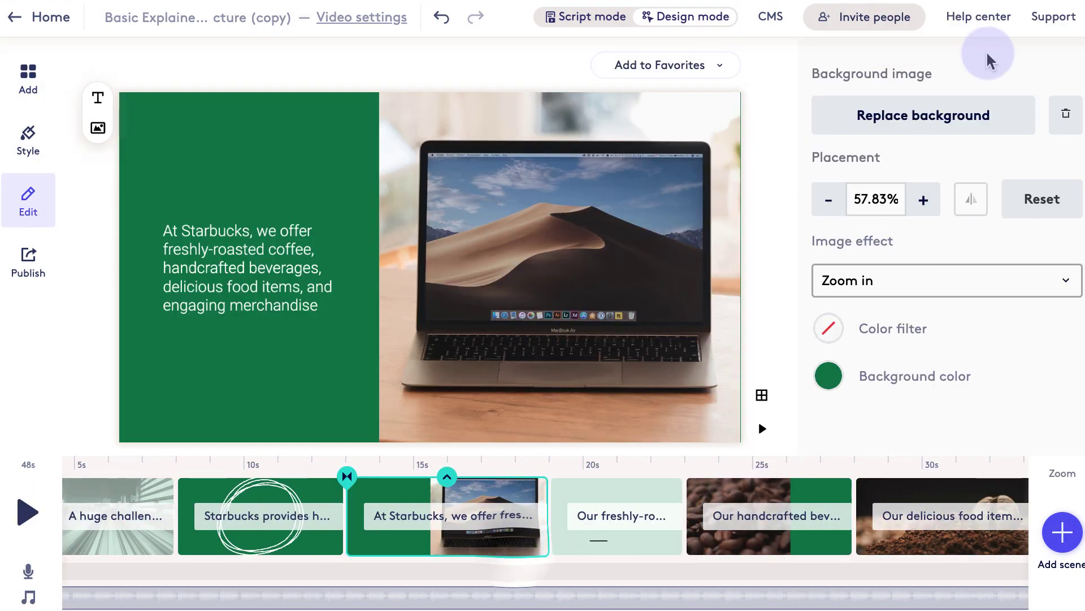
left_click(924, 115)
type("coffee")
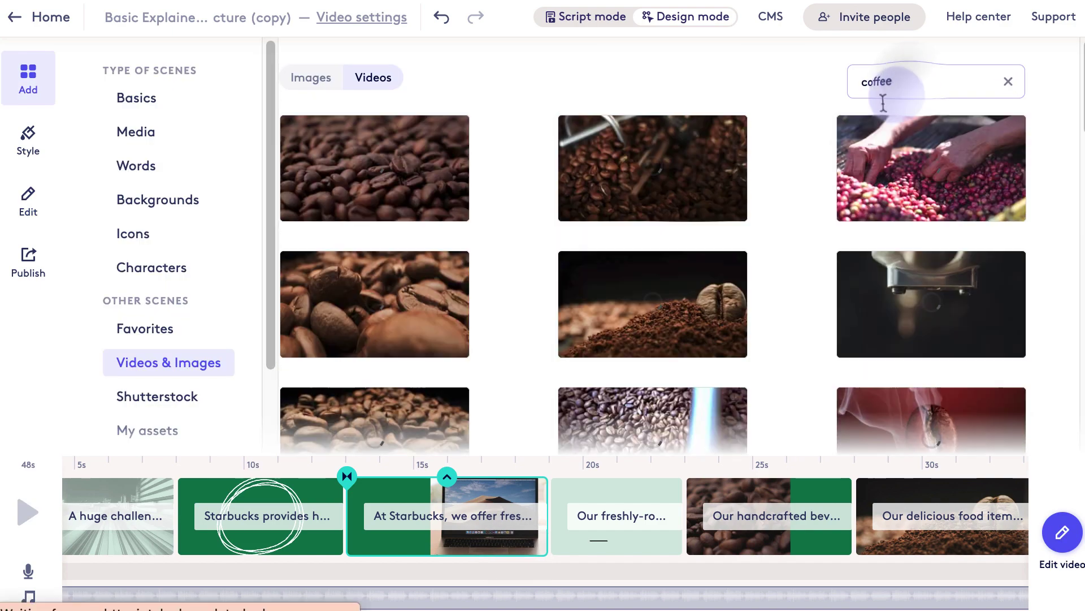
left_click(556, 338)
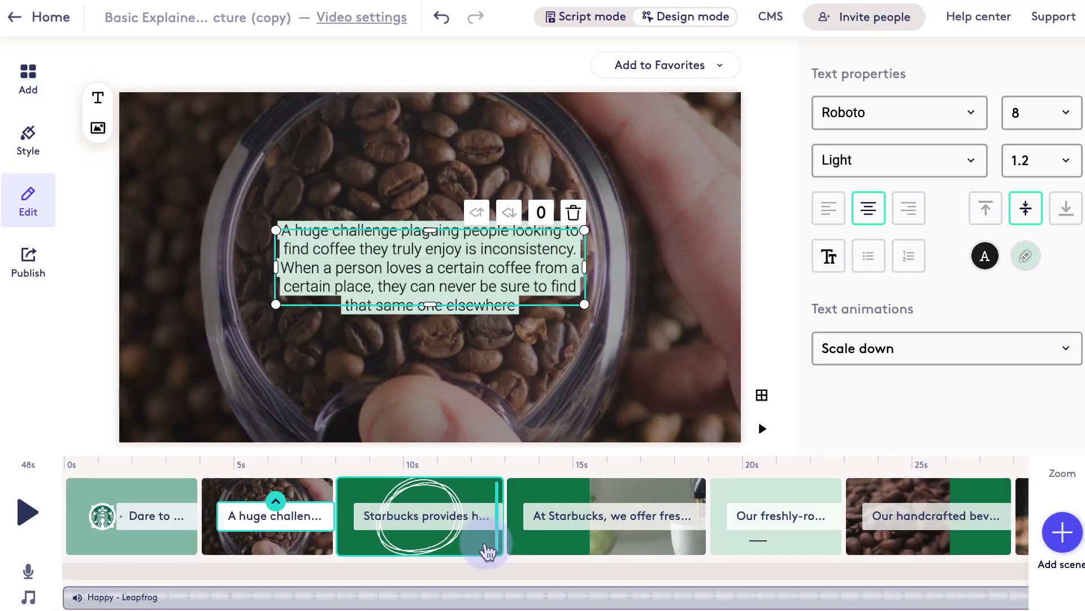
Darken the coffee footage with a translucent black colour filter.
left_click(830, 304)
left_click(939, 188)
left_click_drag(1006, 440, 914, 441)
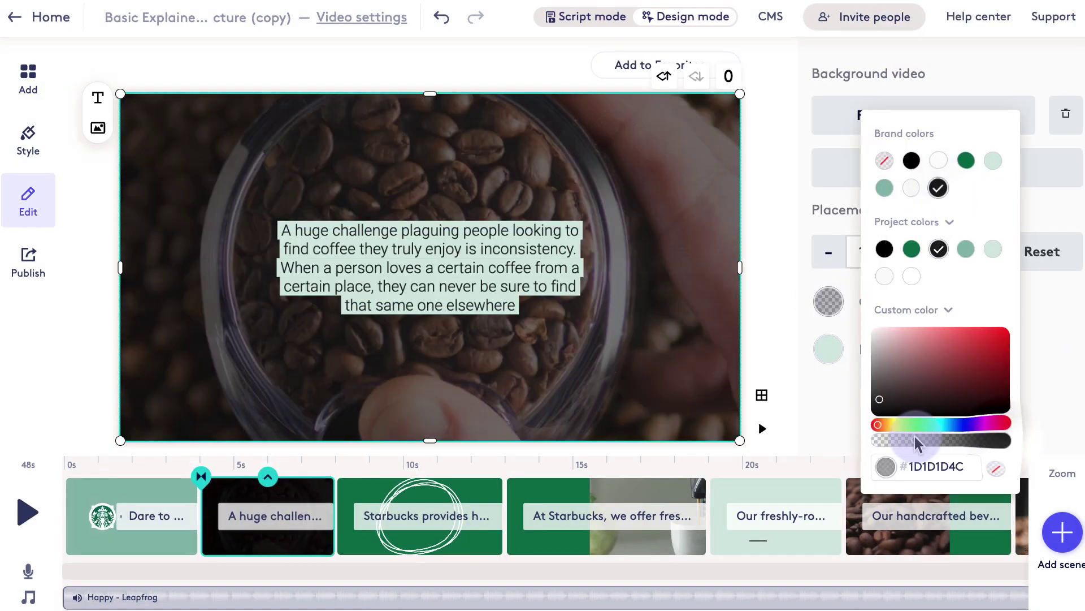
left_click(788, 577)
scroll(829, 530, "right", 2)
scroll(829, 530, "right", 5)
scroll(829, 533, "right", 4)
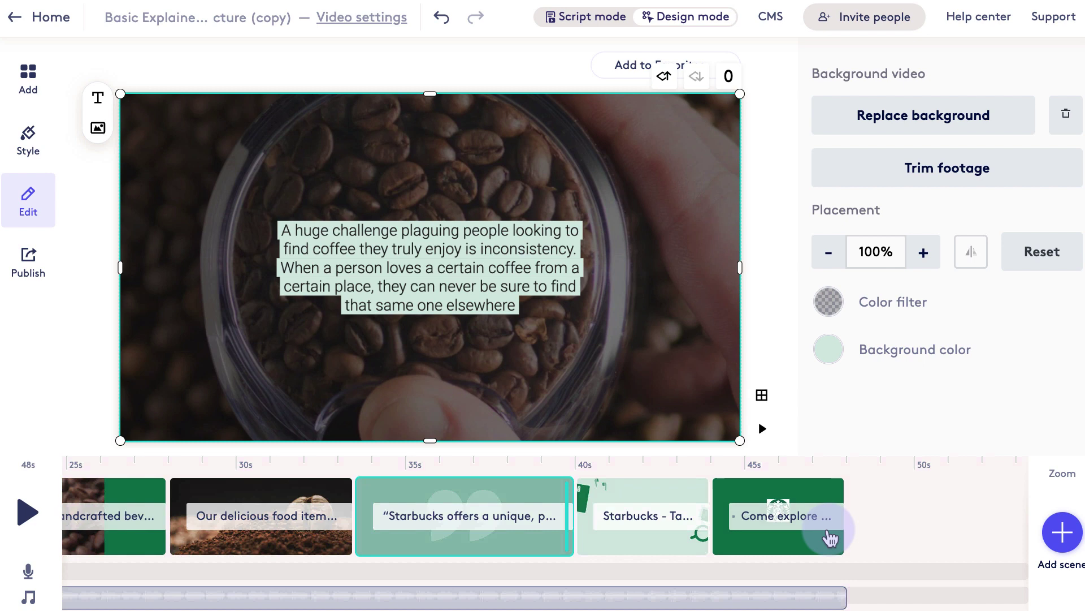
scroll(829, 536, "right", 2)
scroll(827, 533, "left", 10)
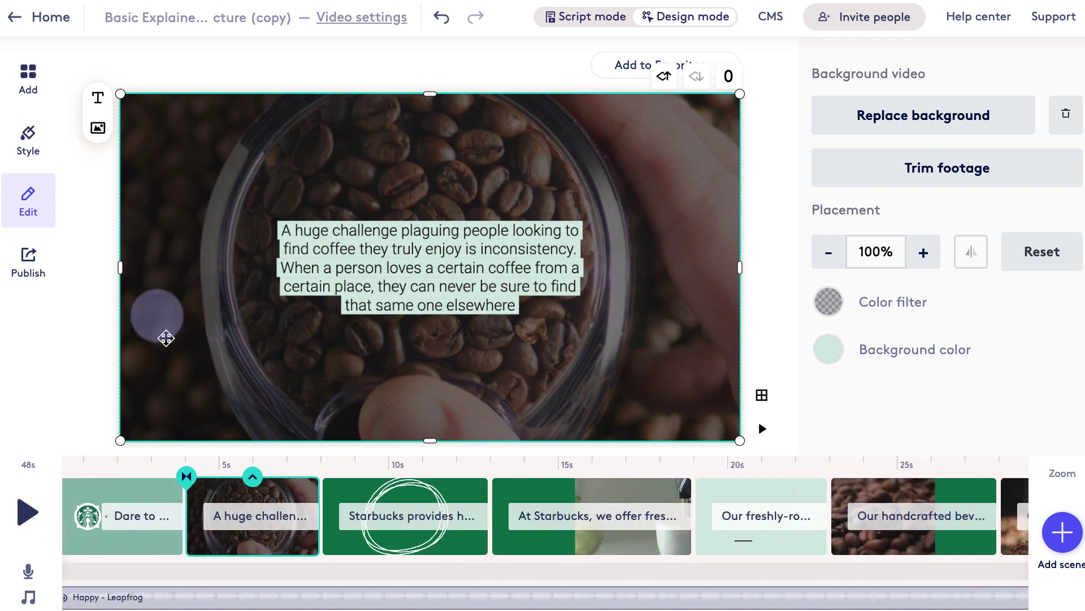
left_click(28, 515)
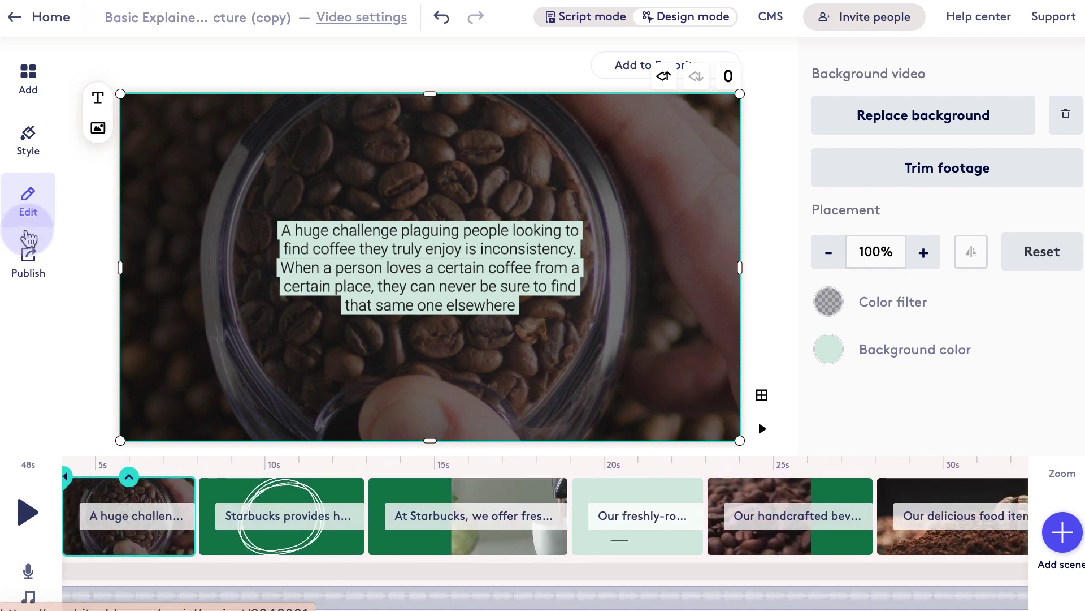
Publish the Starbucks explainer by building it in HD quality.
left_click(28, 266)
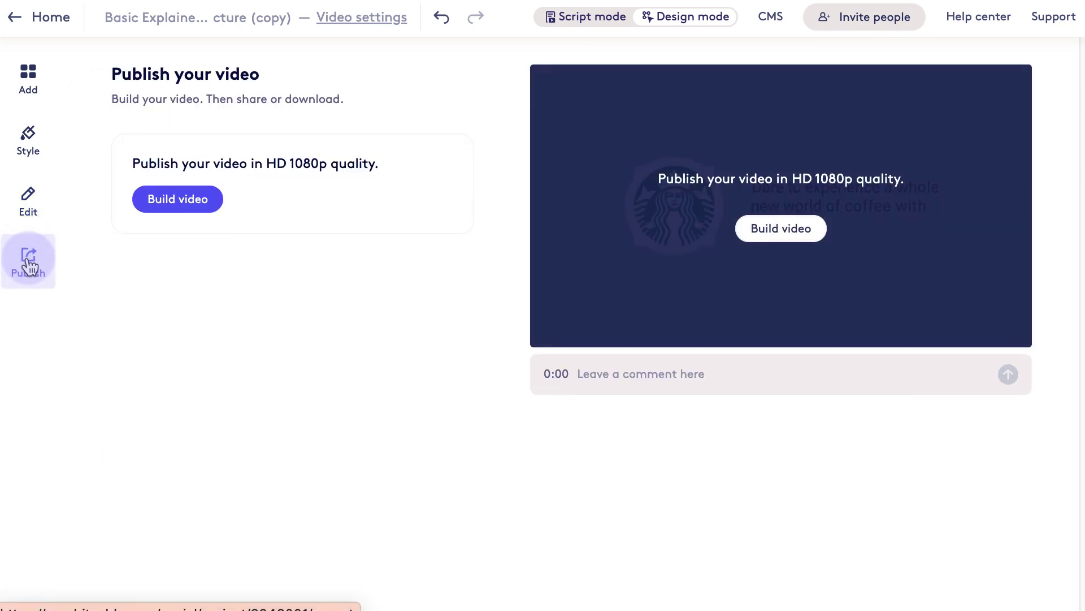
left_click(150, 208)
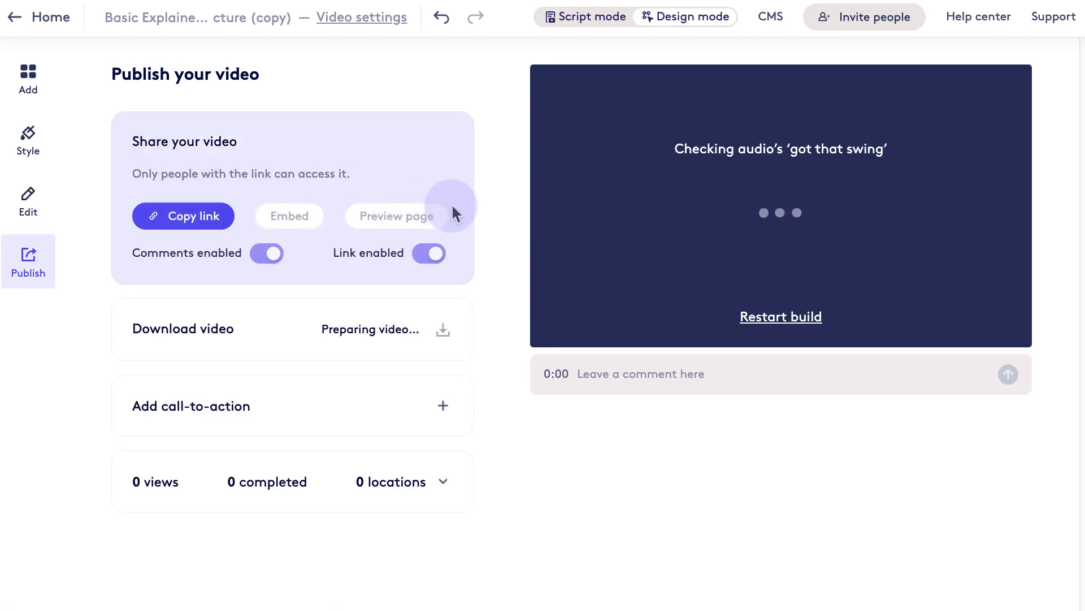